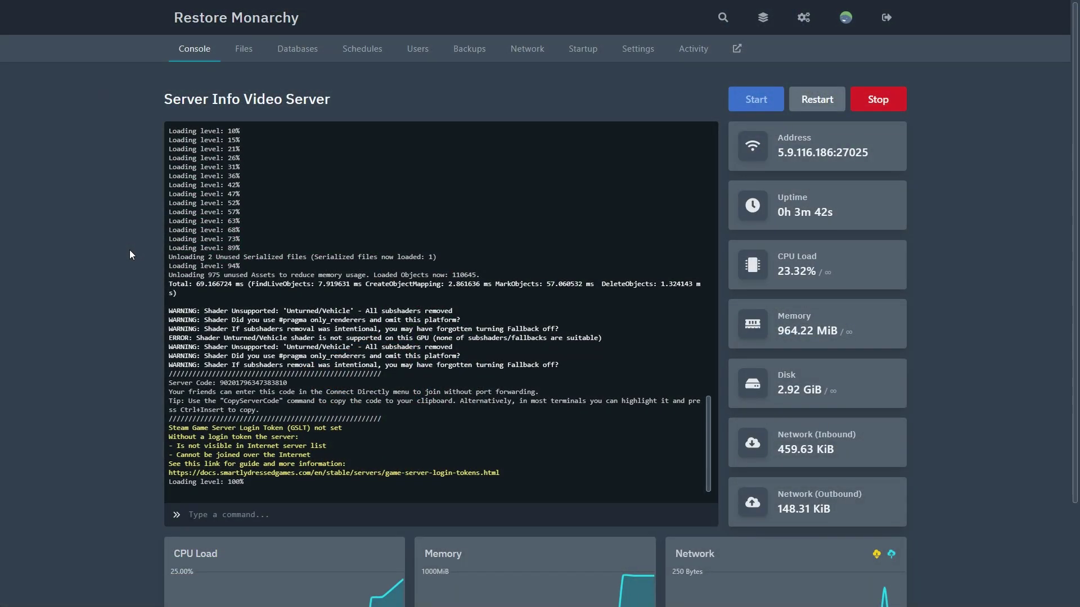
Step: Open the unturned server's Config.json from the Servers folder in the file manager
{"action": "left_click", "coordinate": [242, 61]}
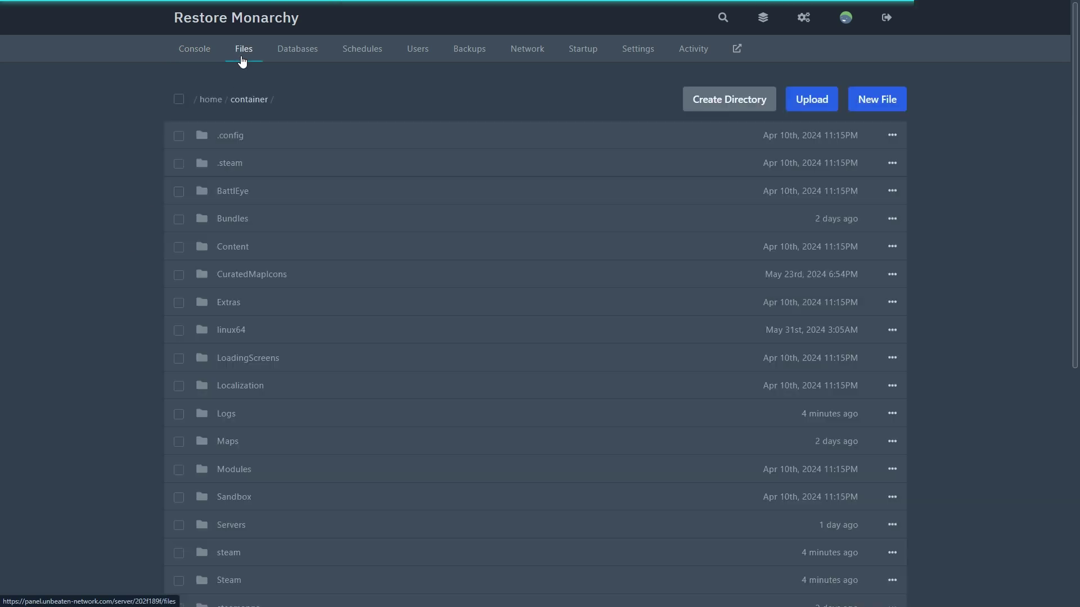
{"action": "left_click", "coordinate": [272, 517]}
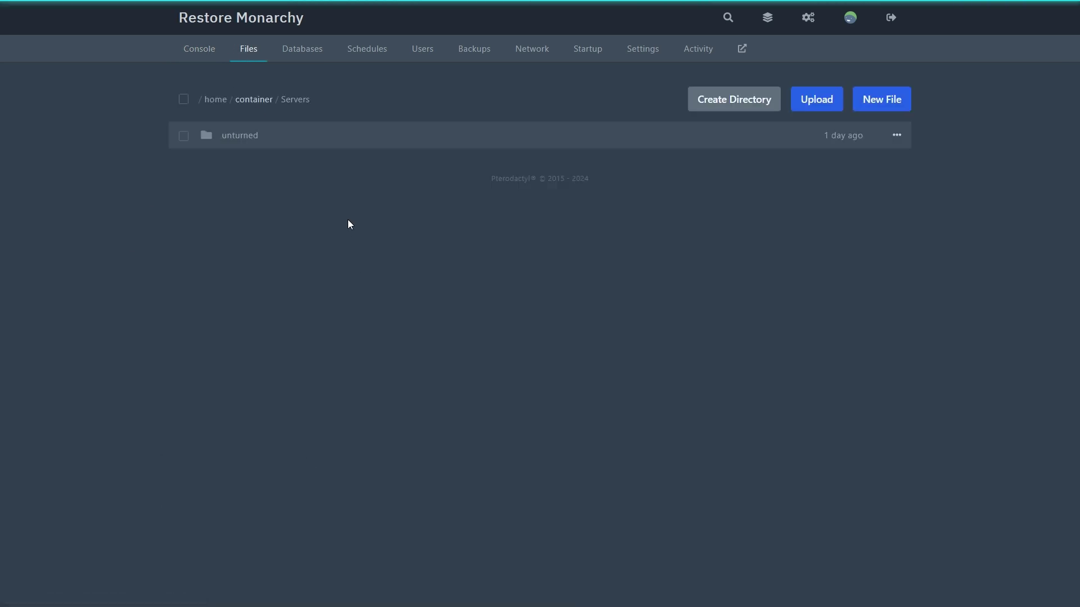
{"action": "left_click", "coordinate": [333, 145]}
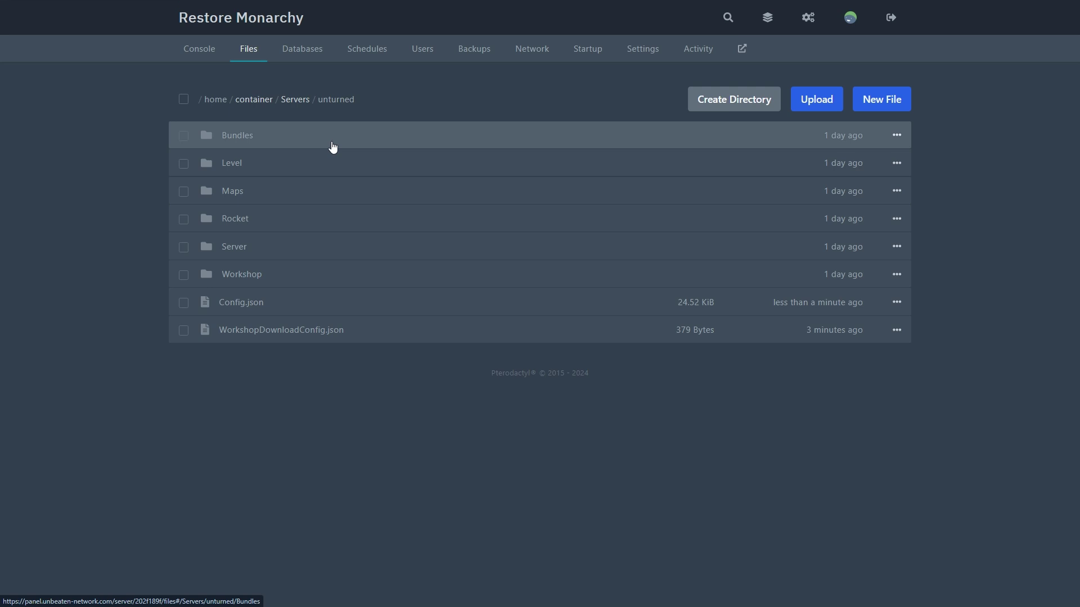
{"action": "left_click", "coordinate": [259, 304]}
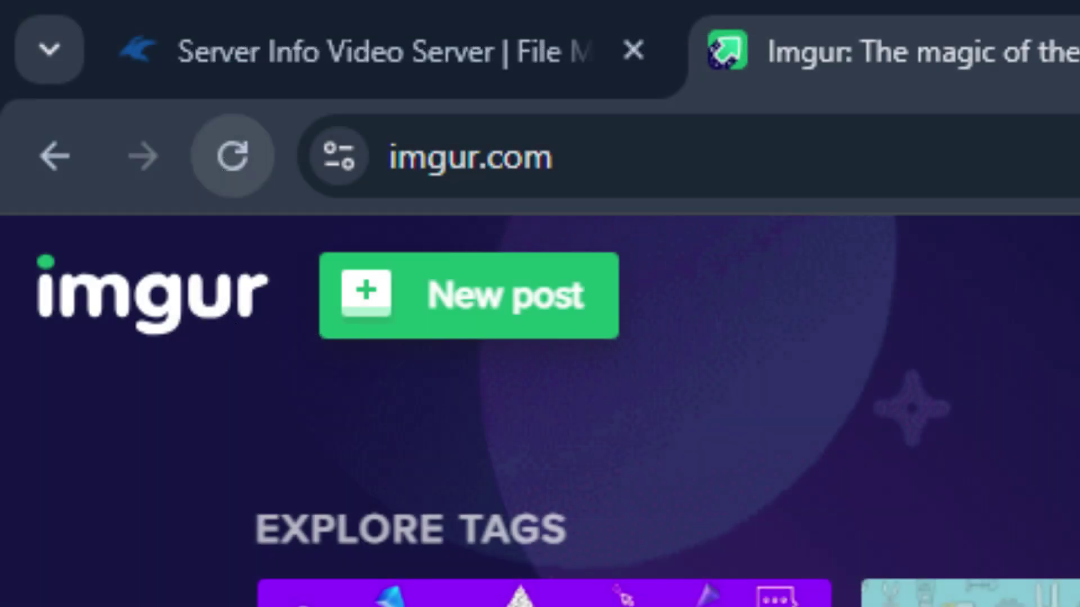
Step: Upload the pixel-art image to Imgur and copy its direct link i.imgur.com/A2BJhtR.png
{"action": "left_click", "coordinate": [455, 278]}
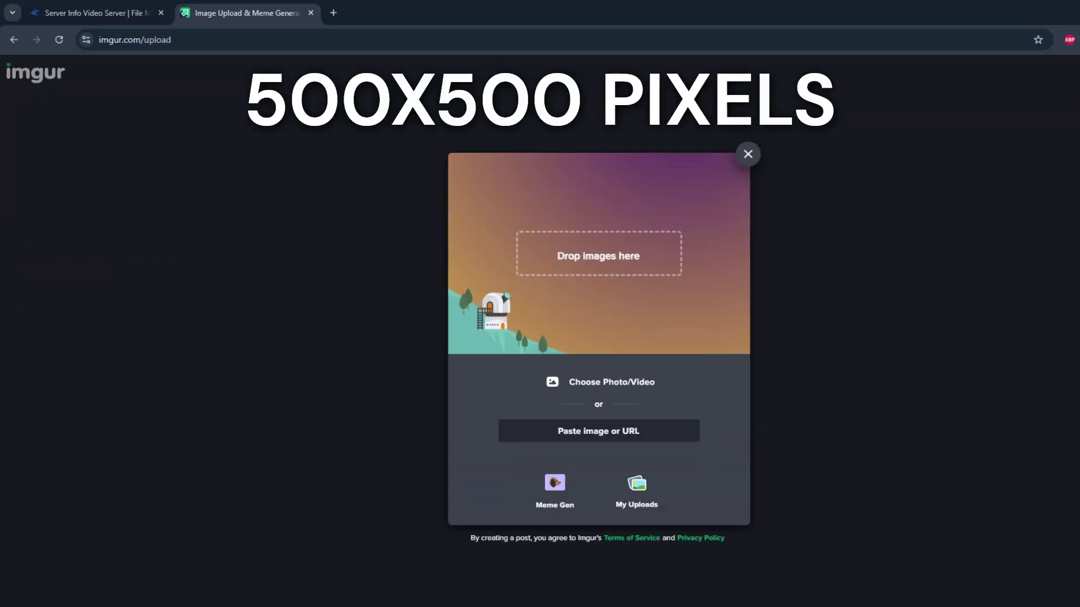
{"action": "mouse_move", "coordinate": [1079, 388]}
{"action": "left_mouse_down"}
{"action": "mouse_move", "coordinate": [950, 394]}
{"action": "mouse_move", "coordinate": [600, 335]}
{"action": "left_mouse_up"}
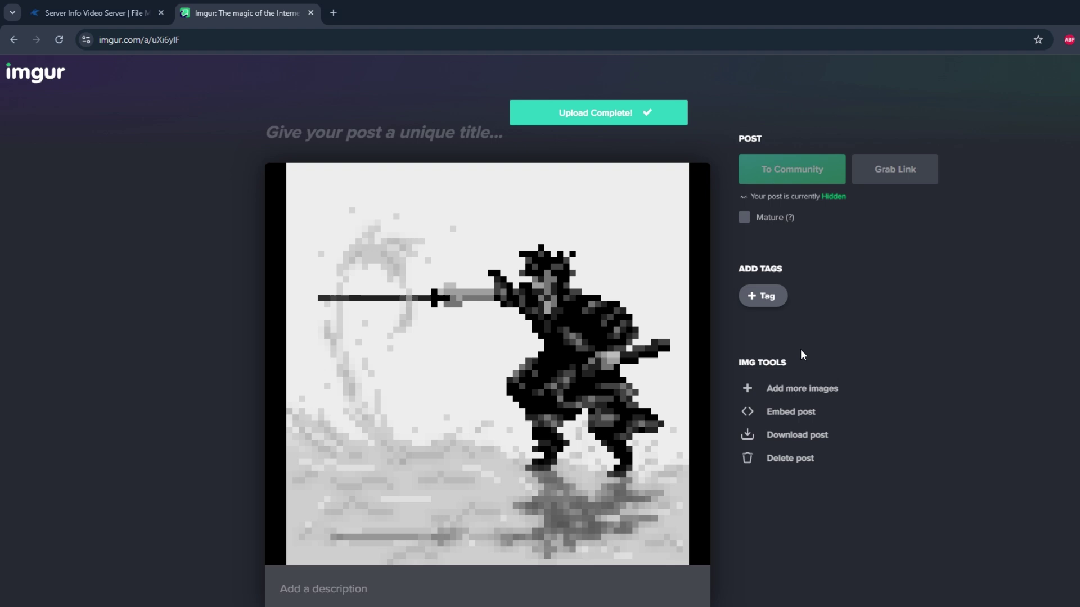
{"action": "mouse_move", "coordinate": [489, 353]}
{"action": "left_mouse_down"}
{"action": "mouse_move", "coordinate": [347, 61]}
{"action": "mouse_move", "coordinate": [343, 12]}
{"action": "left_mouse_up"}
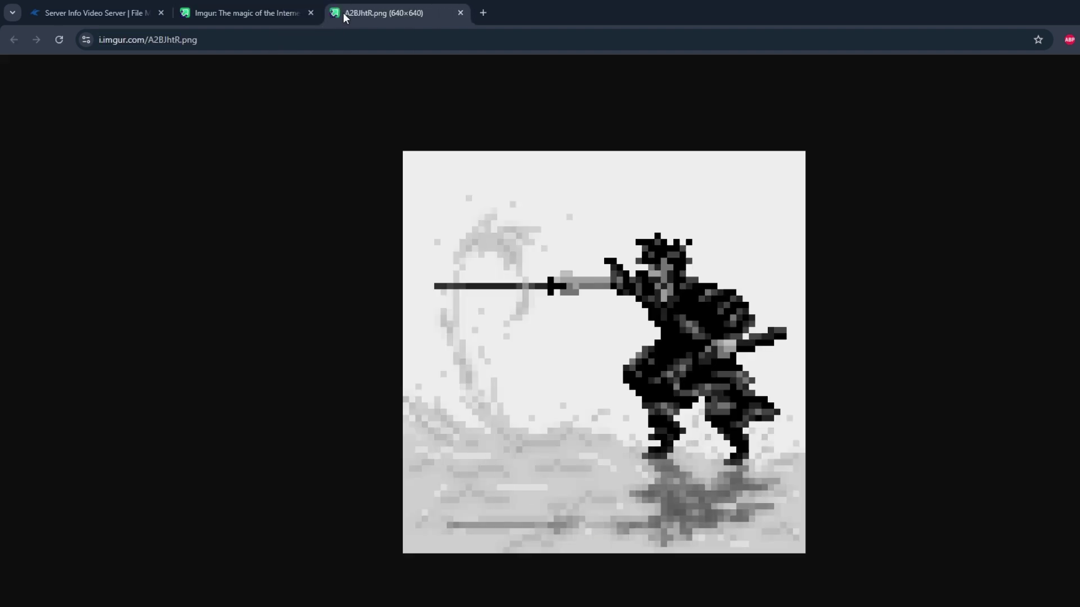
{"action": "left_click", "coordinate": [219, 40]}
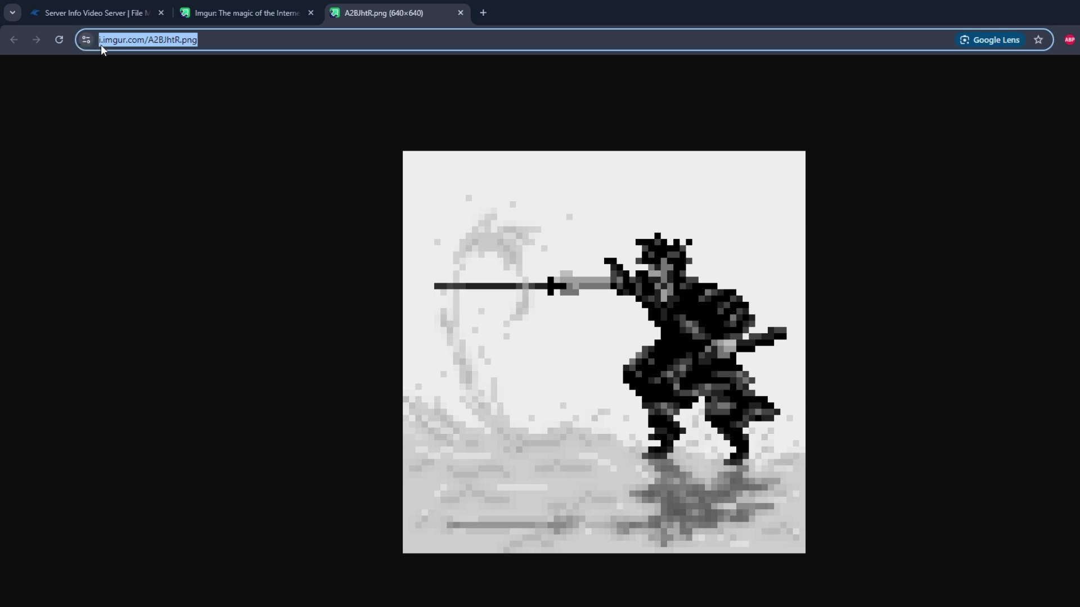
{"action": "left_click", "coordinate": [97, 17]}
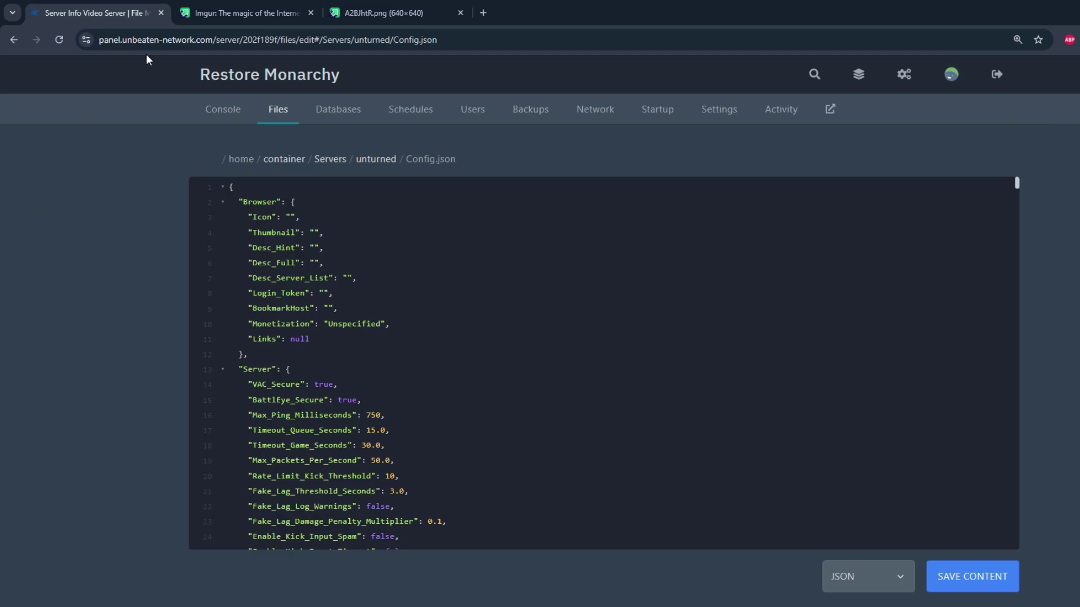
{"action": "left_click", "coordinate": [290, 217]}
{"action": "type", "text": "https://i.imgur.com/A2BJhtR.png"}
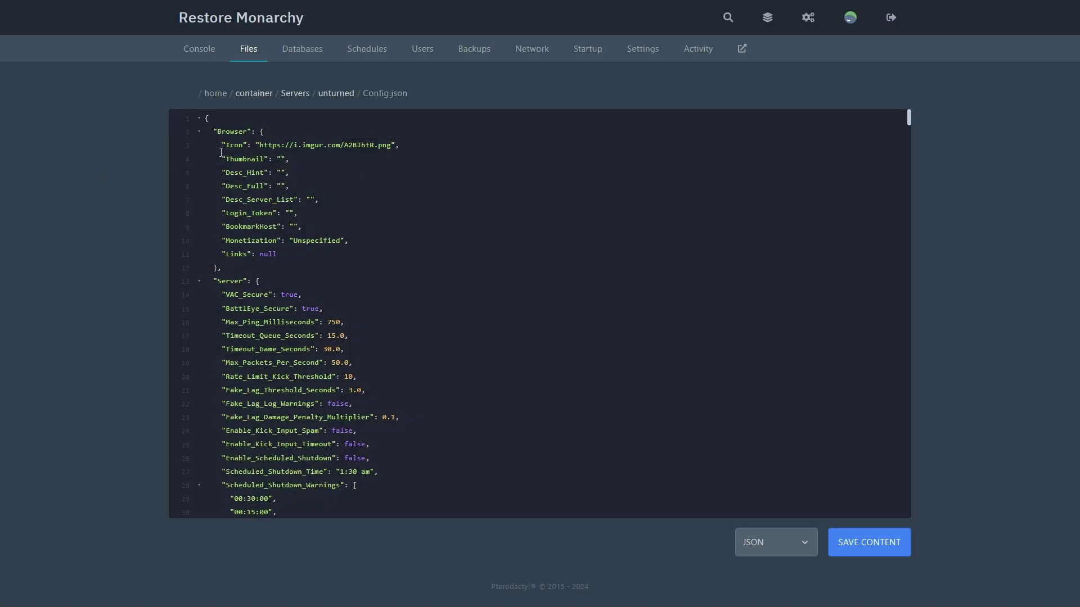
{"action": "left_click_drag", "start_coordinate": [259, 148], "coordinate": [391, 150]}
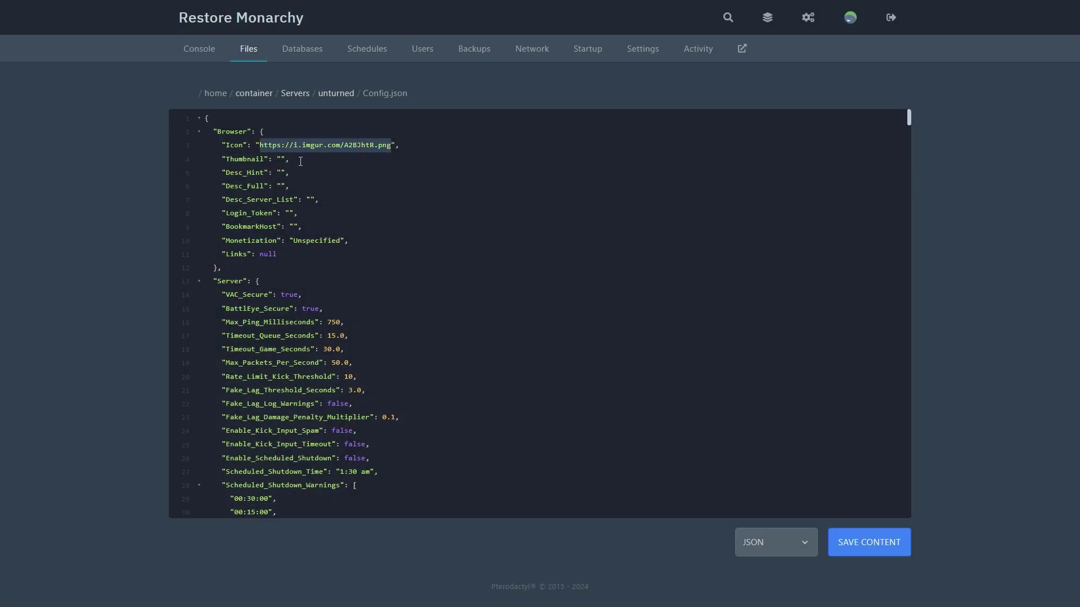
{"action": "key", "text": "ctrl+c"}
{"action": "left_click", "coordinate": [279, 159]}
{"action": "key", "text": "ctrl+v"}
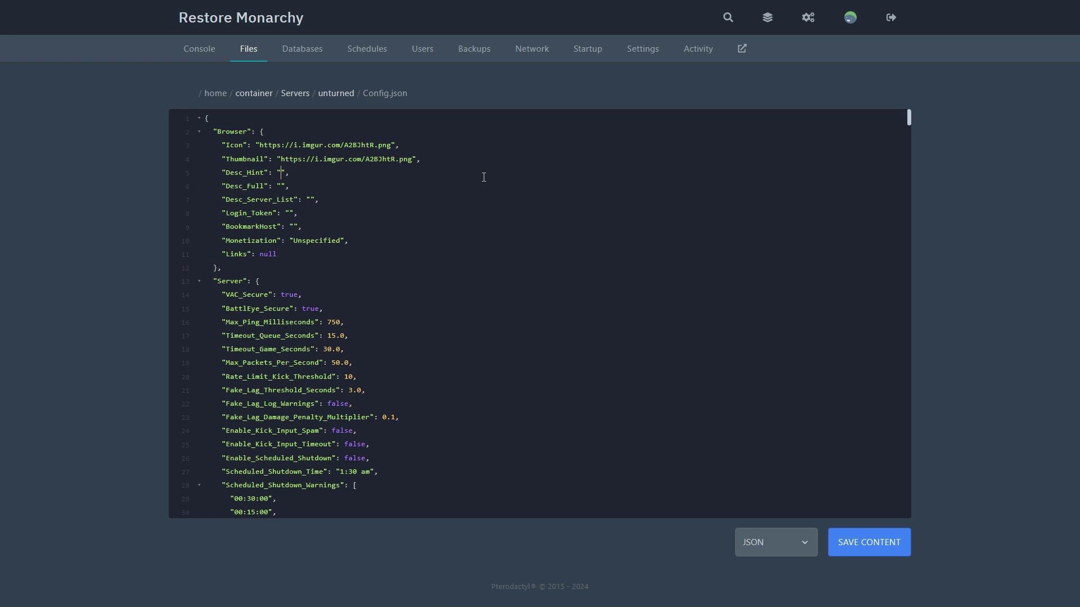
Step: Fill in Desc_Hint 'this is a fun server', Desc_Full about USA hosting, and Desc_Server_List 'this is a 10x server!'
{"action": "type", "text": "this is a fun "}
{"action": "type", "text": "server"}
{"action": "type", "text": "this s"}
{"action": "type", "text": "erver is "}
{"action": "type", "text": "hosted in the UI"}
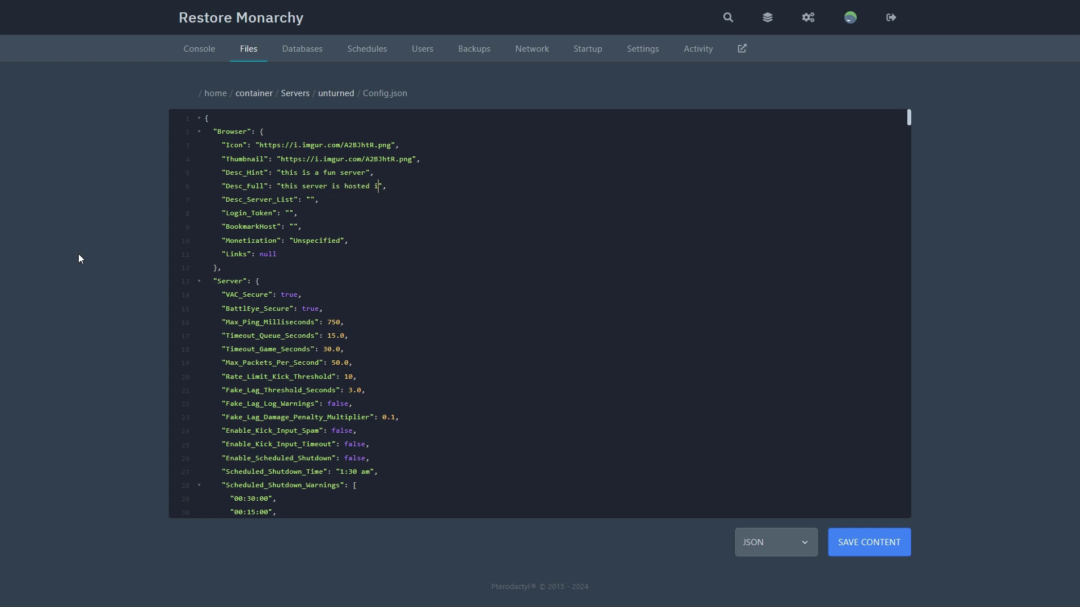
{"action": "key", "text": "BackSpace"}
{"action": "type", "text": "SA and i"}
{"action": "type", "text": " hope you "}
{"action": "type", "text": "enjoy"}
{"action": "type", "text": "this is a "}
{"action": "type", "text": "10x server"}
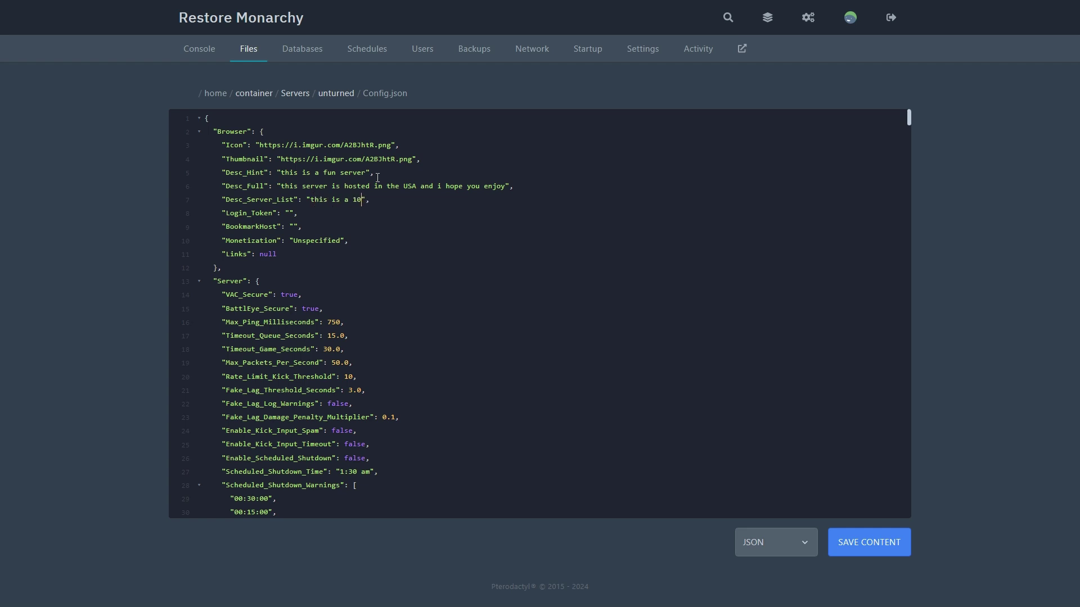
{"action": "type", "text": "!"}
Step: Replace the Links null with a list whose first entry has Message 'google' and Url 'google.com'
{"action": "key", "text": "BackSpace"}
{"action": "key", "text": "BackSpace"}
{"action": "key", "text": "BackSpace"}
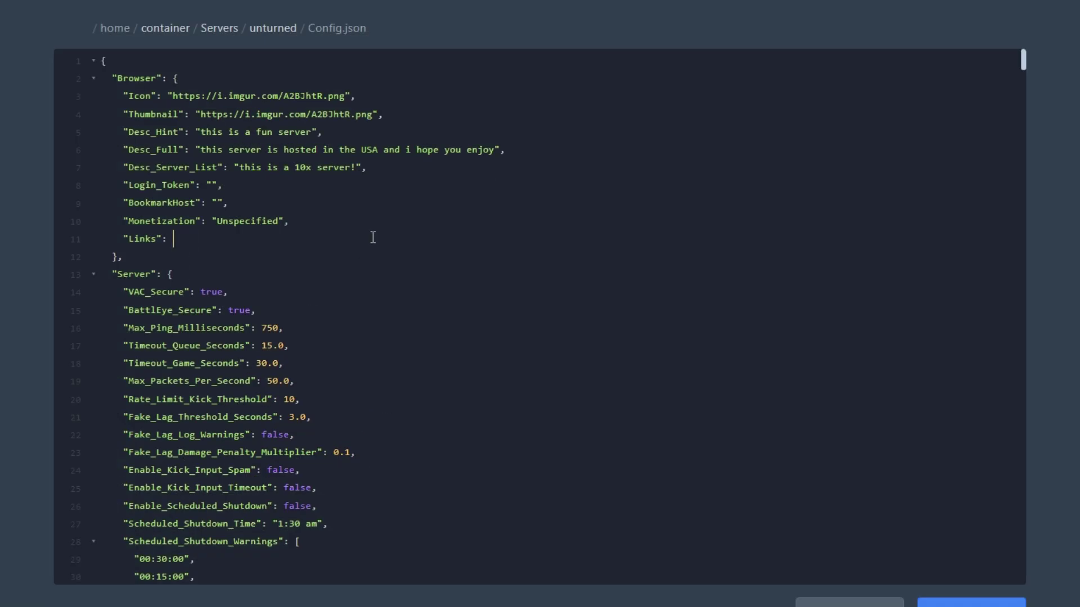
{"action": "type", "text": "["}
{"action": "key", "text": "Return"}
{"action": "type", "text": "{"}
{"action": "key", "text": "Return"}
{"action": "type", "text": "\"Me"}
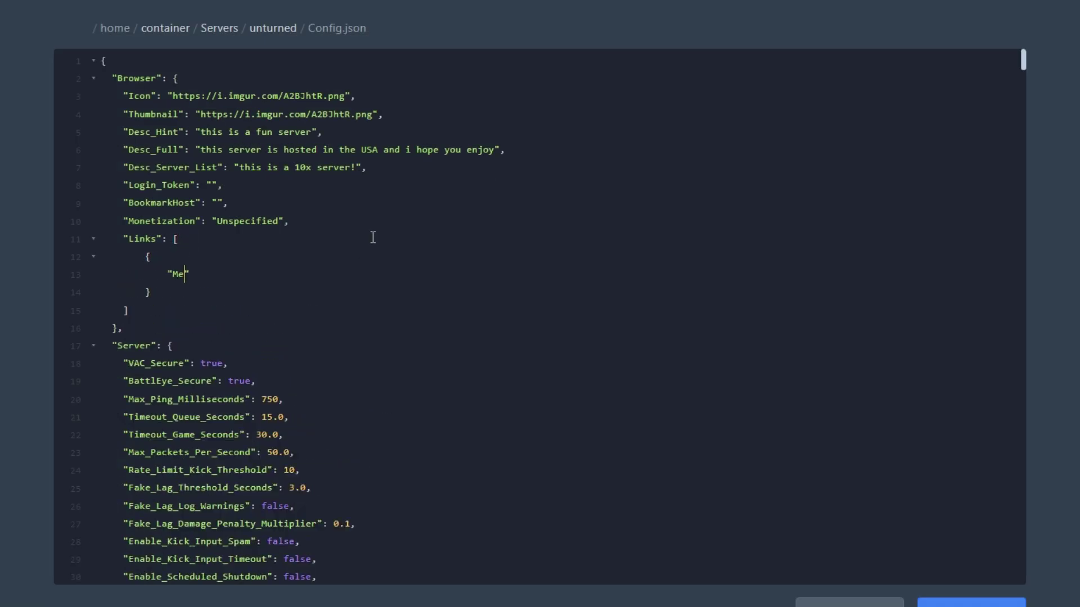
{"action": "type", "text": "ssage\":\""}
{"action": "type", "text": "google\","}
{"action": "key", "text": "Return"}
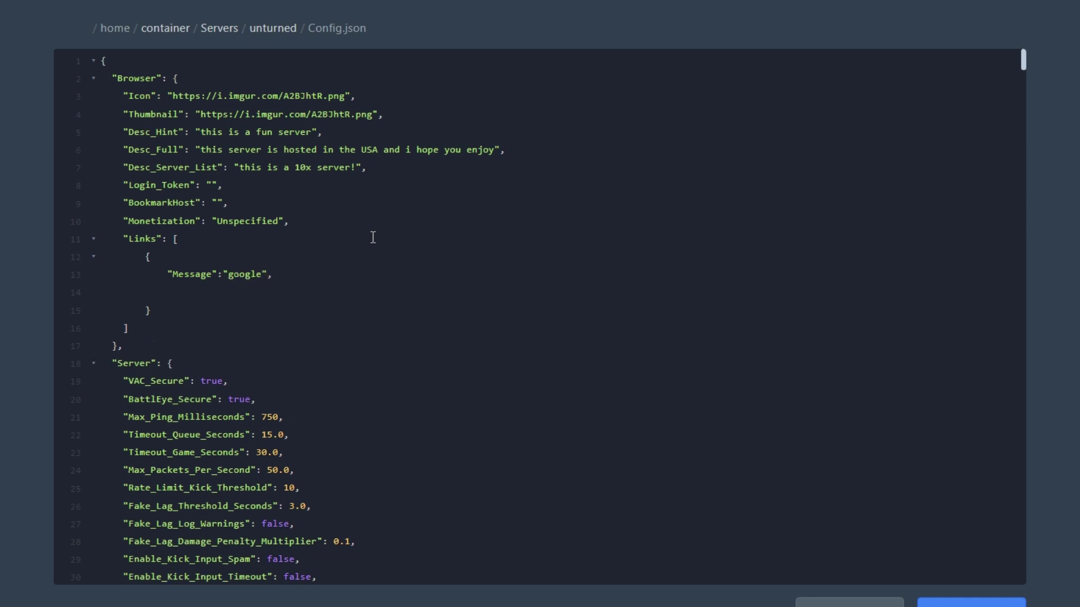
{"action": "type", "text": "\"Url\":"}
{"action": "type", "text": "\"google.com\""}
{"action": "key", "text": "Down"}
{"action": "type", "text": ","}
Step: Add a second Links entry with Message 'Youtube' and Url 'youtube.com'
{"action": "key", "text": "Return"}
{"action": "type", "text": "{"}
{"action": "key", "text": "Return"}
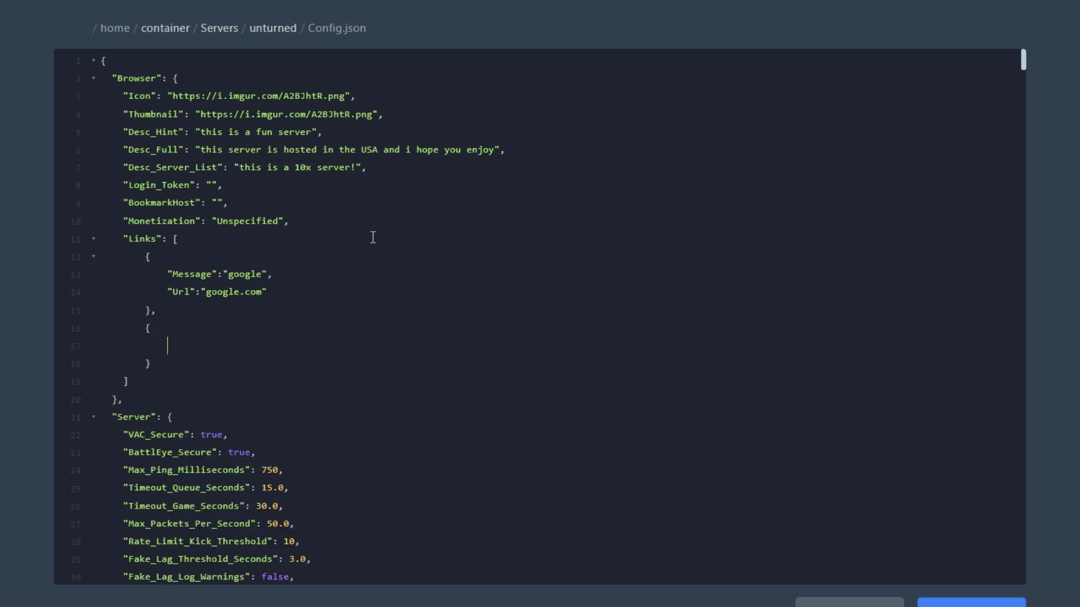
{"action": "type", "text": "\"Message\""}
{"action": "type", "text": ":\"Youtube"}
{"action": "key", "text": "Right"}
{"action": "type", "text": ","}
{"action": "key", "text": "Return"}
{"action": "type", "text": "\"U"}
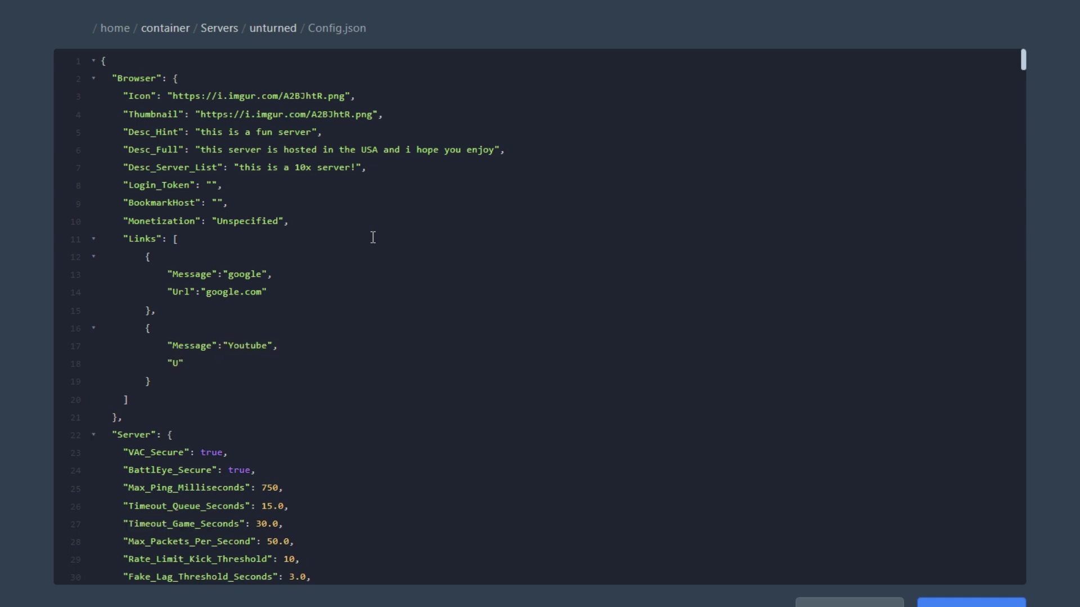
{"action": "type", "text": "rl\":\"yo"}
{"action": "type", "text": "utube.com"}
{"action": "key", "text": "Right"}
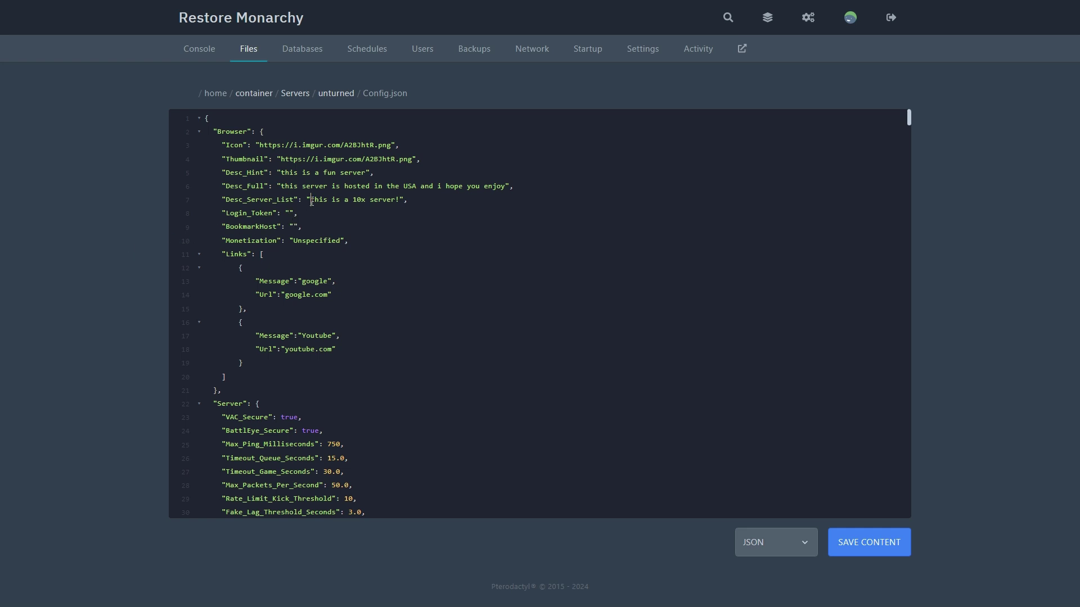
Step: Prefix Desc_Server_List with <color=red>, save Config.json, and restart the server from the Console
{"action": "type", "text": "<col>"}
{"action": "type", "text": "or=red>"}
{"action": "left_click", "coordinate": [891, 541]}
{"action": "left_click", "coordinate": [197, 50]}
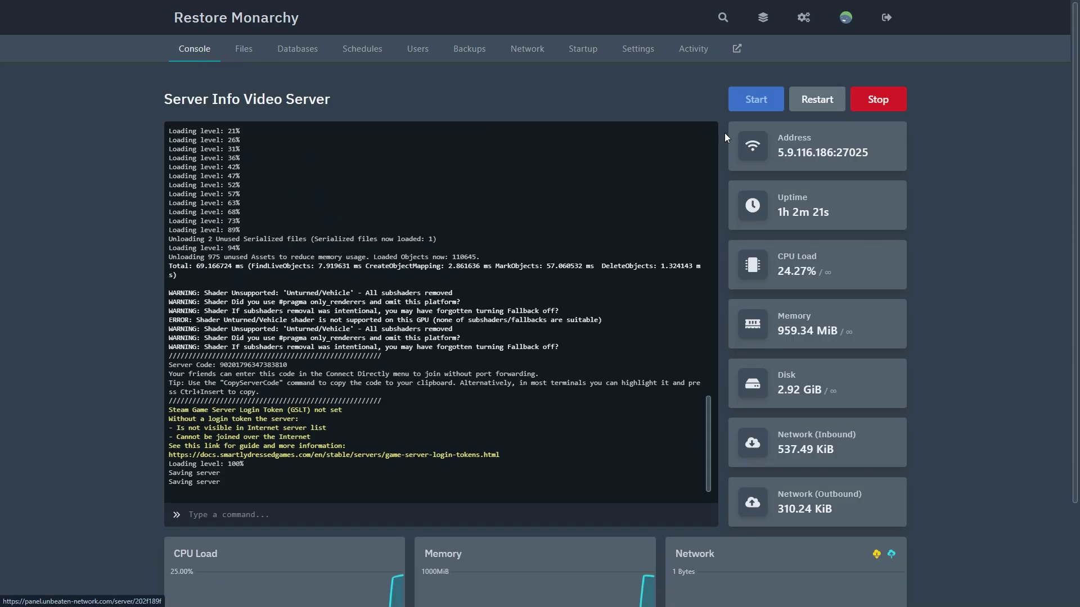
{"action": "left_click", "coordinate": [822, 105]}
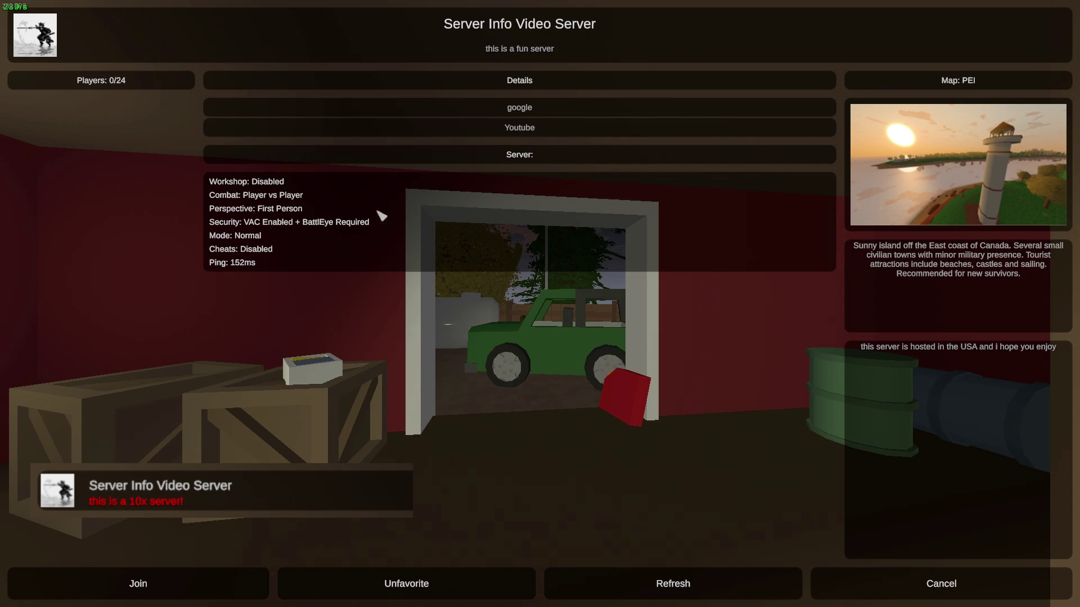
{"action": "left_click", "coordinate": [533, 115]}
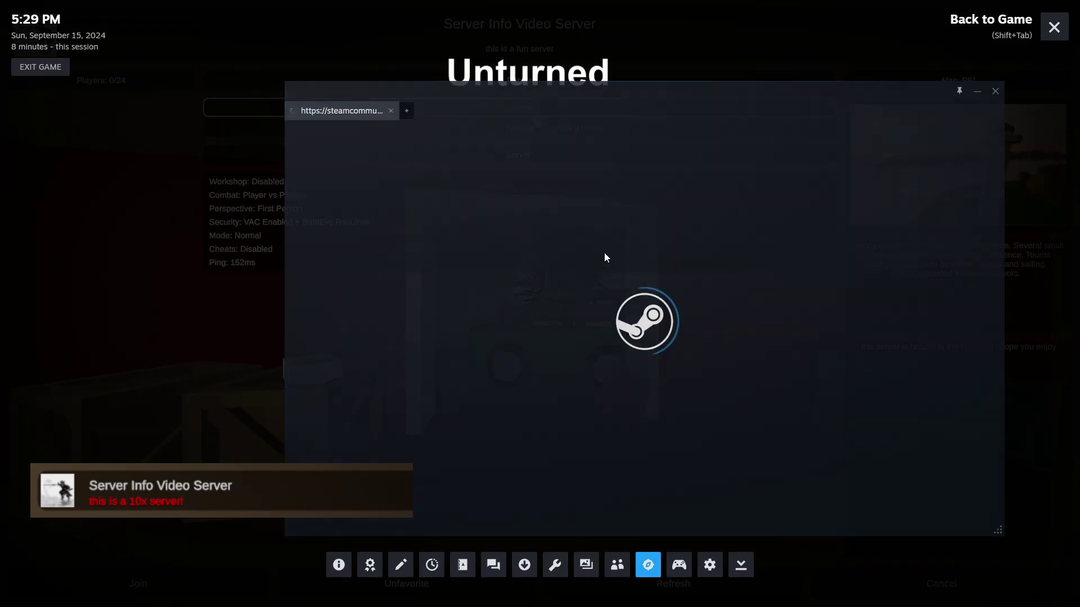
{"action": "key", "text": "shift+Tab"}
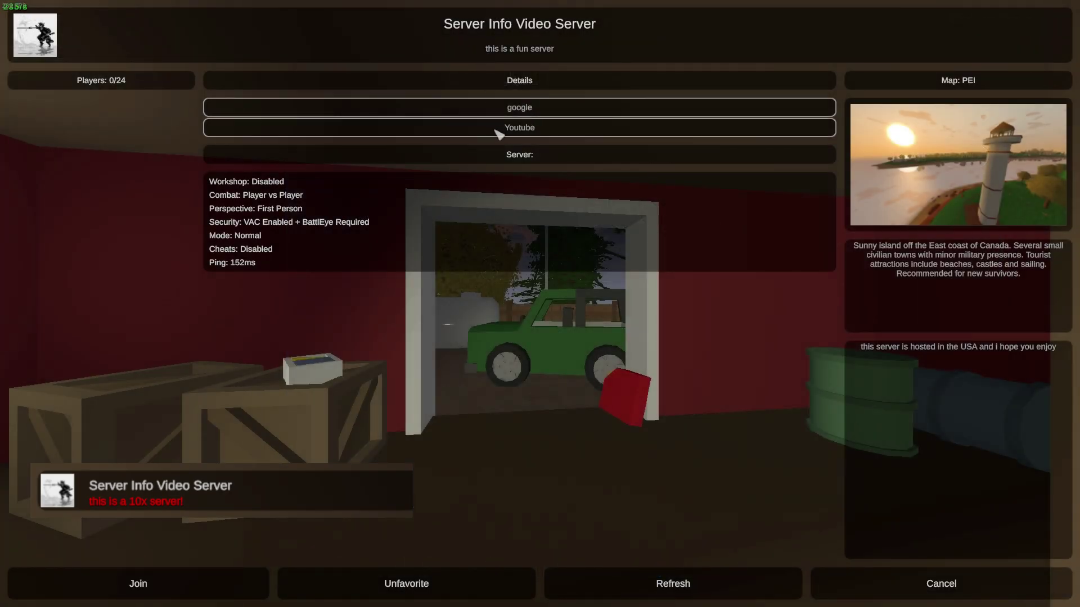
{"action": "left_click", "coordinate": [499, 130]}
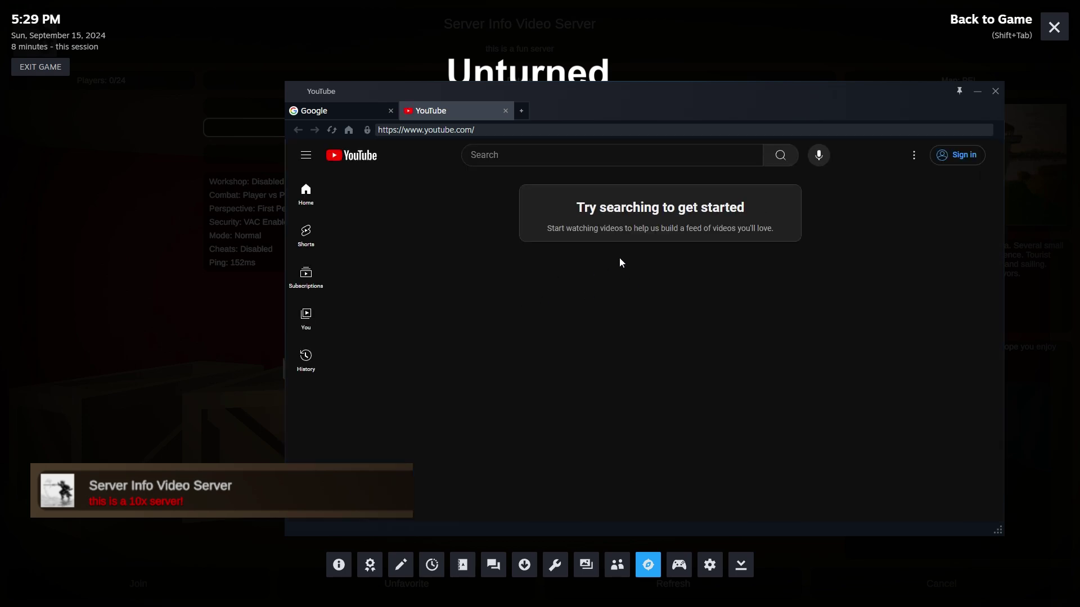